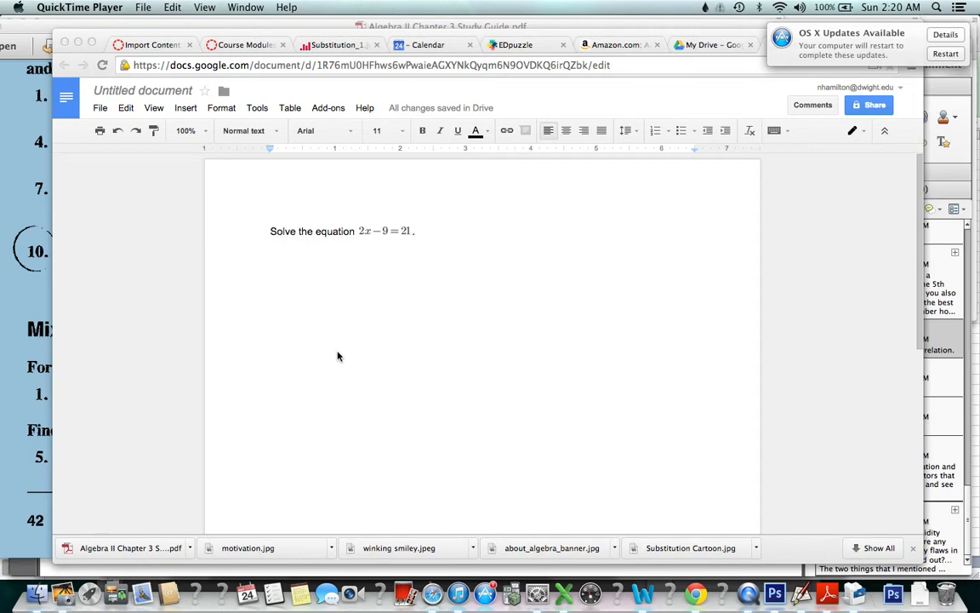
Bring the Chrome window with the 2x − 9 = 21 document forward and move it slightly lower
click(389, 33)
drag(389, 33, 395, 130)
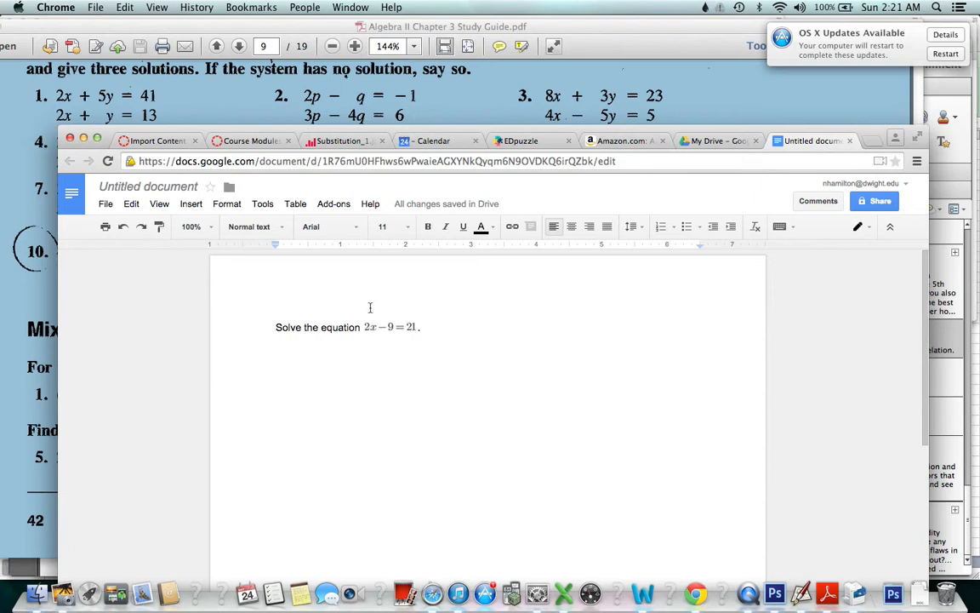
Search the add-on store for 'gmath' to locate the installed g(Math) add-on
click(334, 204)
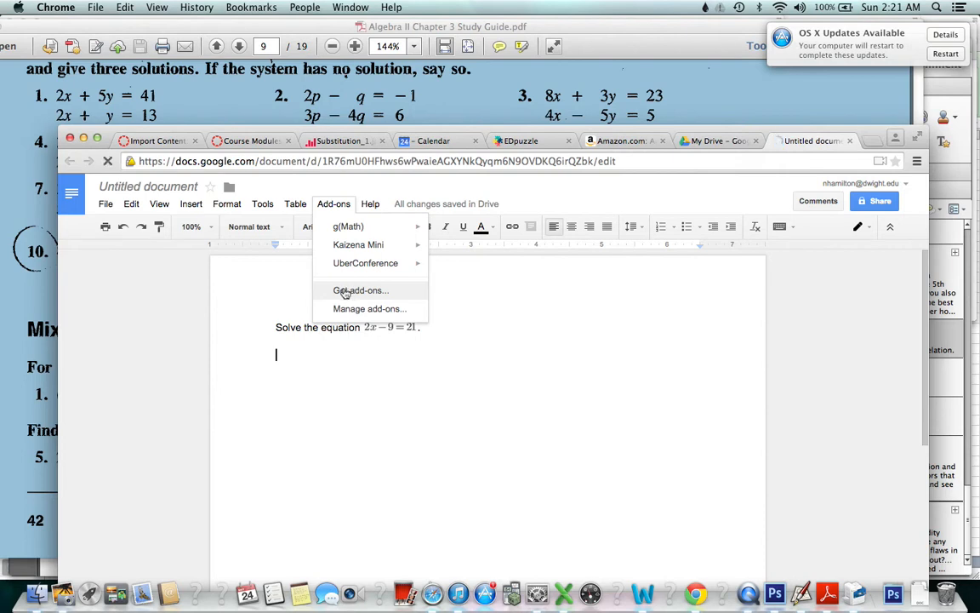
click(344, 292)
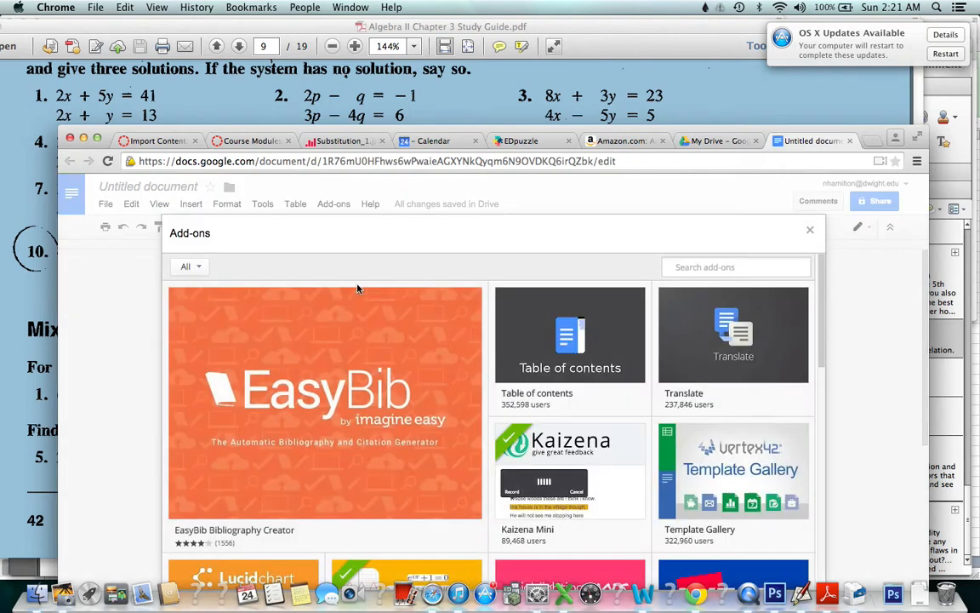
click(753, 266)
text(gmath)
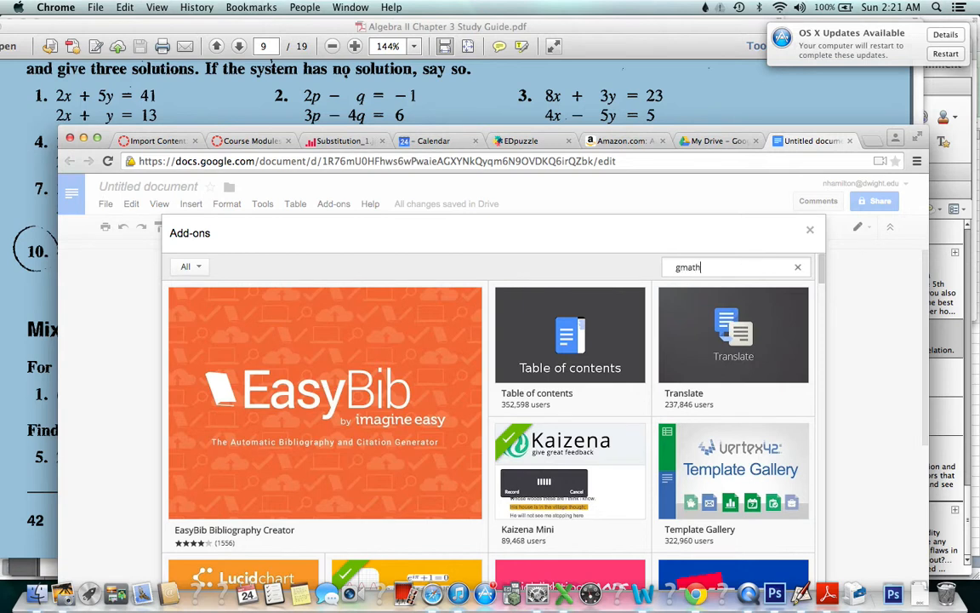
key(Return)
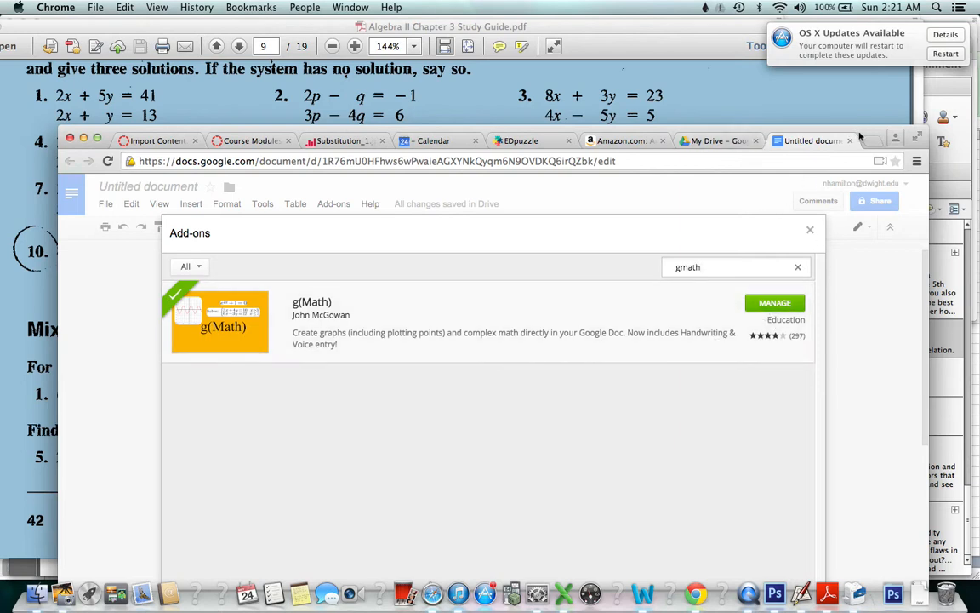
drag(776, 125, 864, 75)
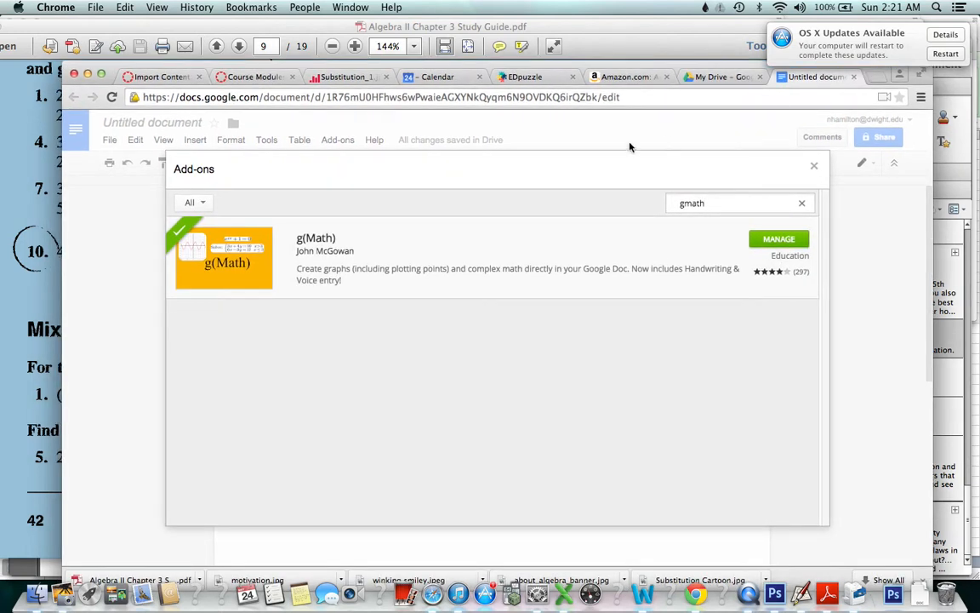
Close the add-on store and launch g(Math)'s Create math expressions tool
click(815, 166)
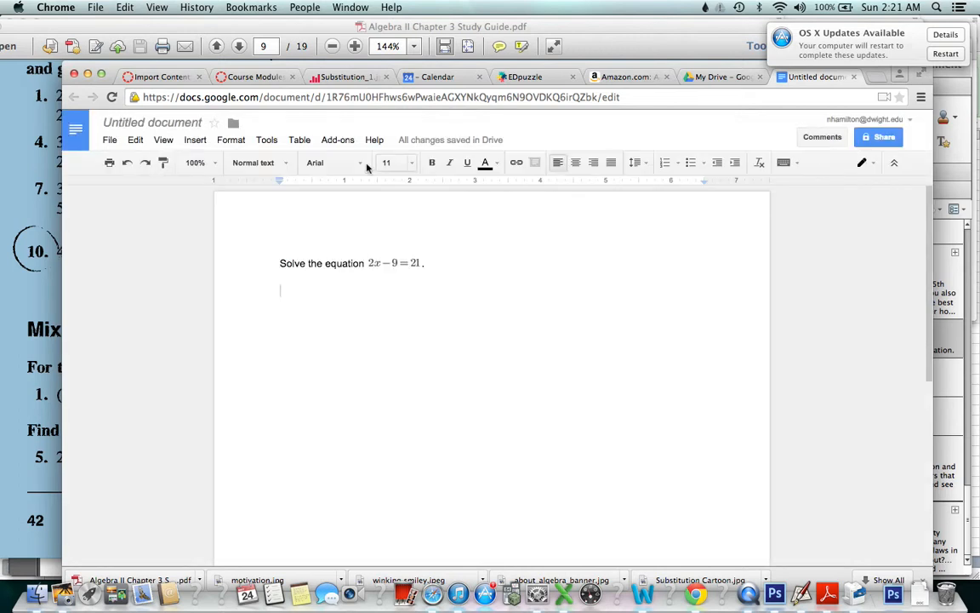
click(339, 140)
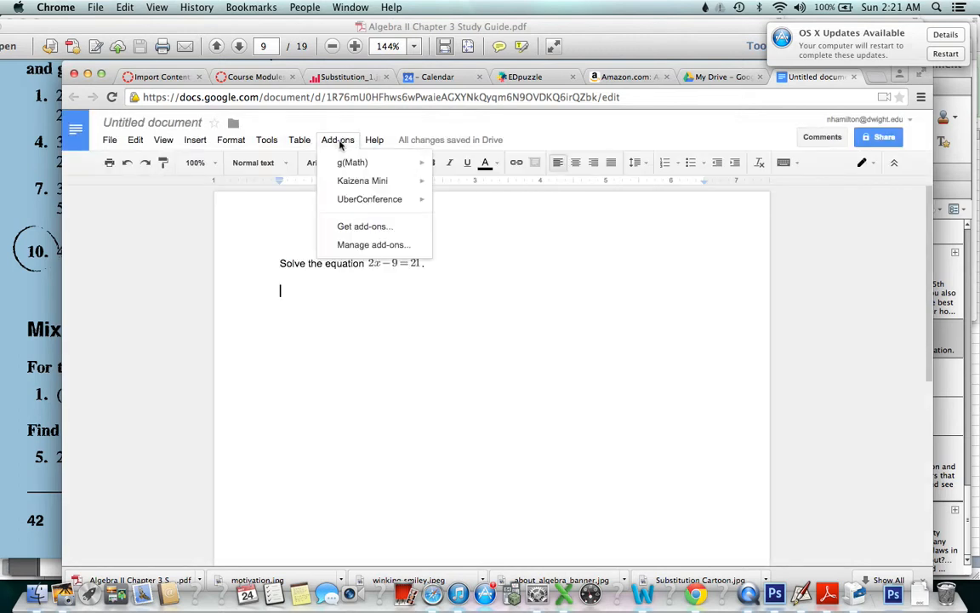
mouse_move(356, 164)
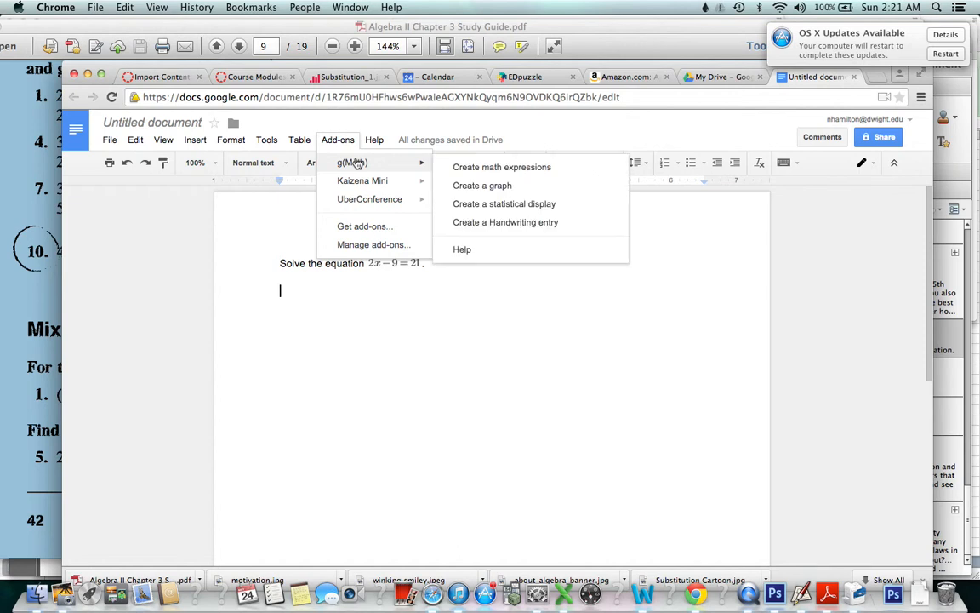
click(501, 168)
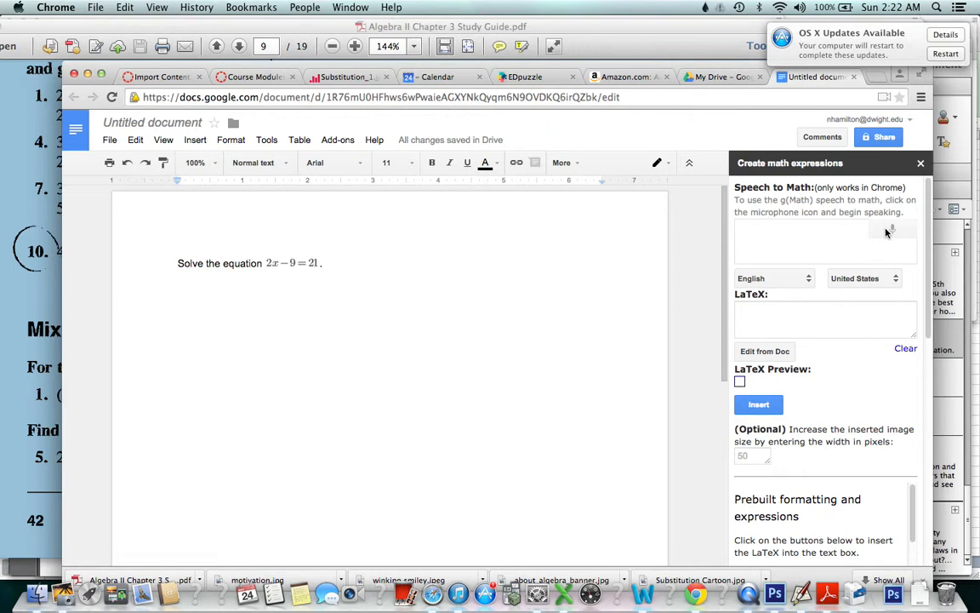
Dictate 2x − 9 = 21 with g(Math) and insert its image on a new line below the problem
click(333, 261)
key(Return)
click(893, 230)
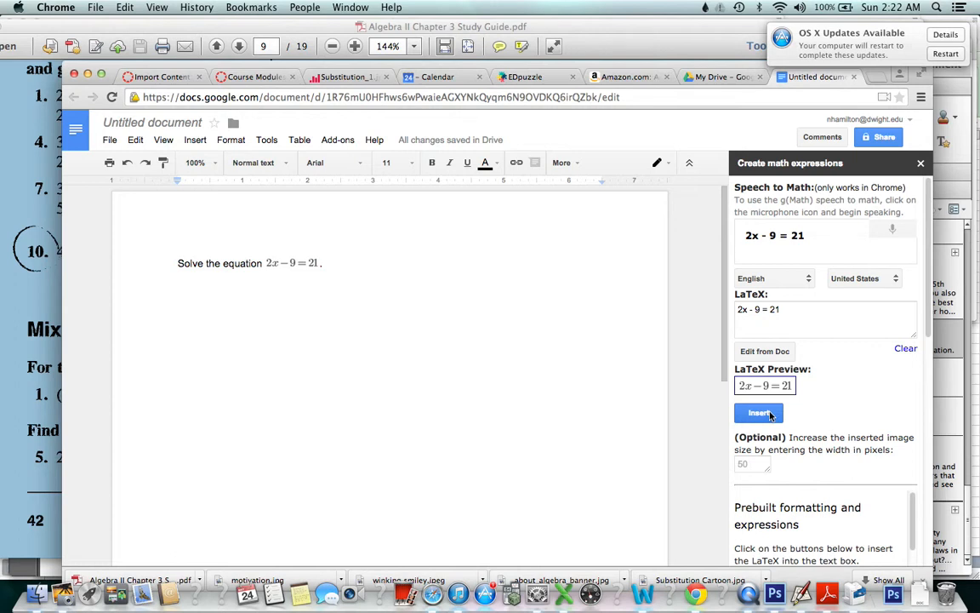
click(771, 415)
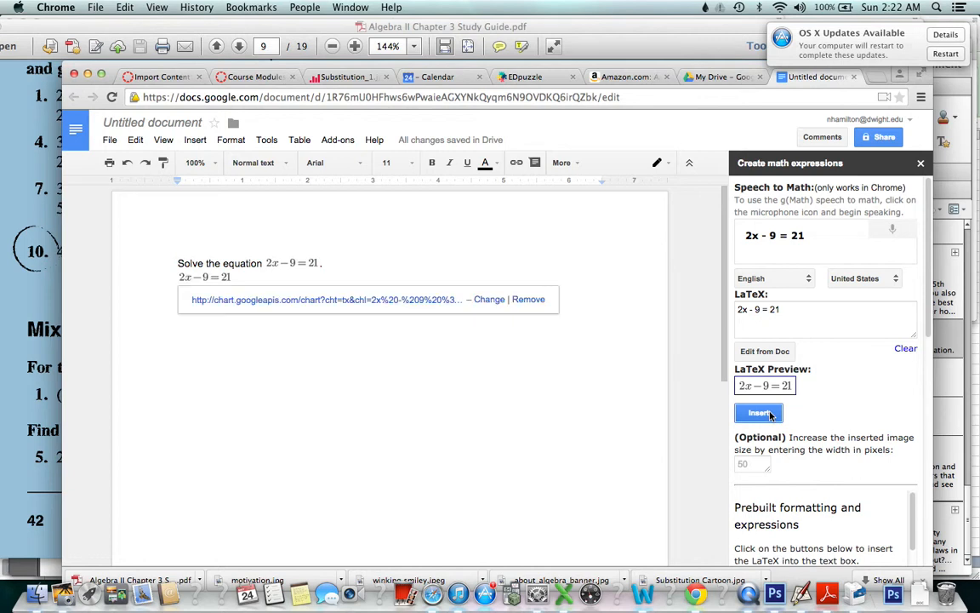
click(240, 277)
key(Return)
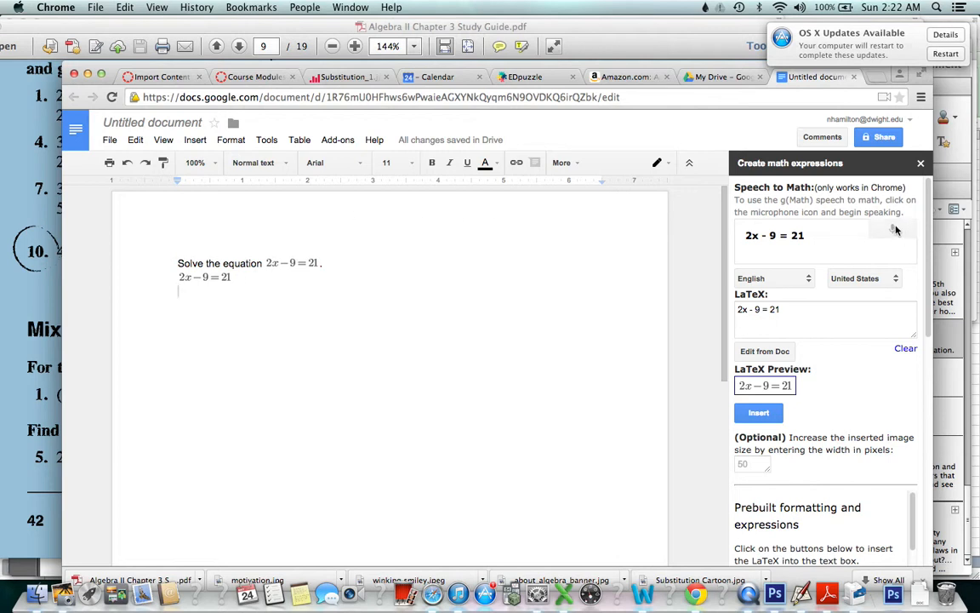
Clear the old 2x − 9 = 21 expression from the g(Math) LaTeX box
click(793, 309)
key(super+a)
key(BackSpace)
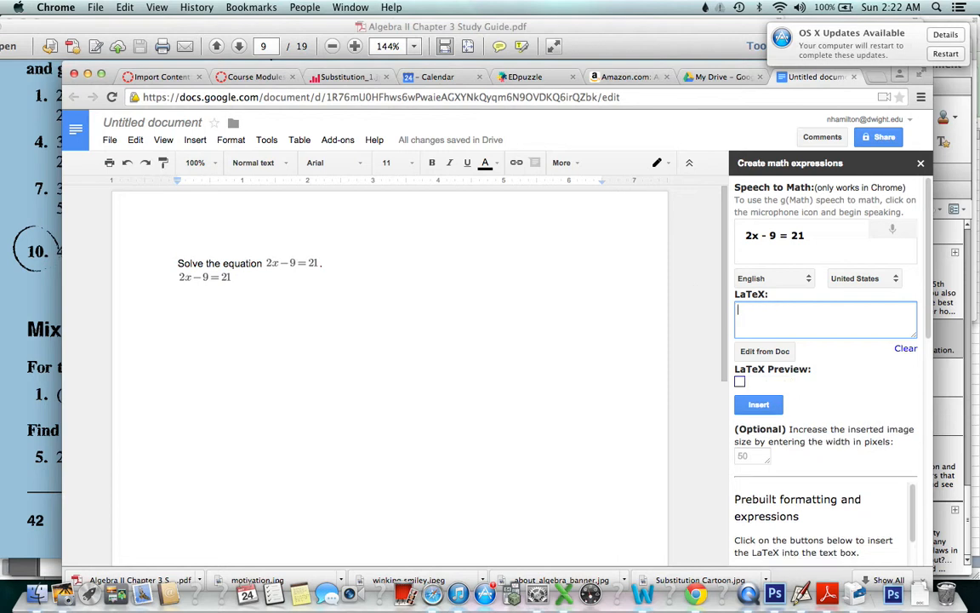
Dictate and insert 2x = 21 + 9 on the next line, then empty the LaTeX box
click(901, 241)
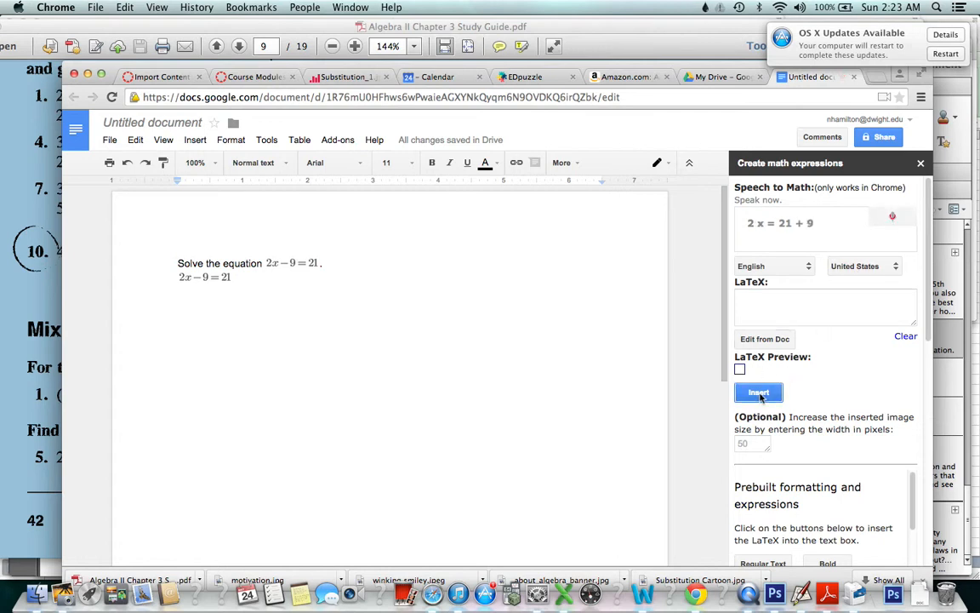
click(760, 394)
click(759, 414)
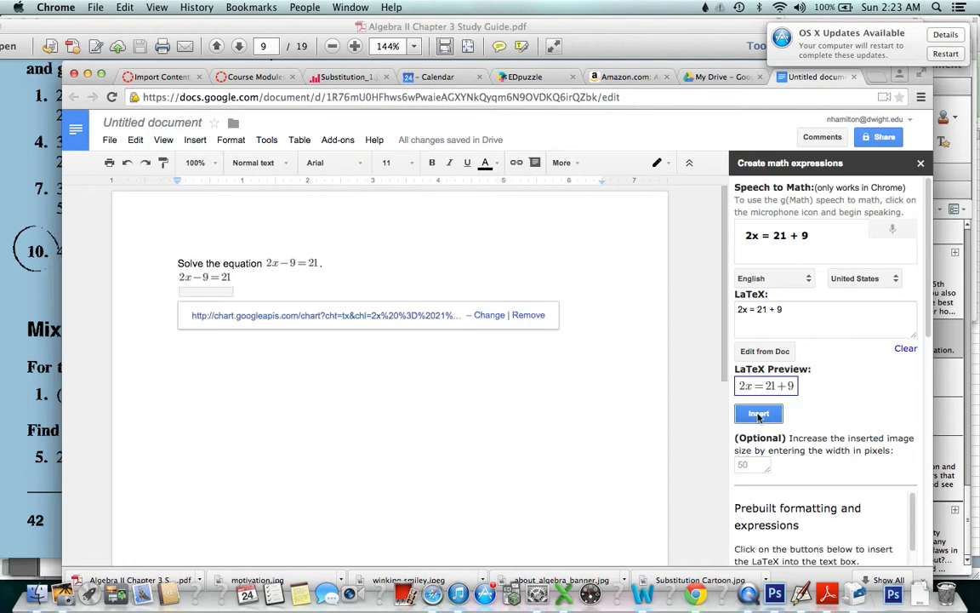
click(242, 290)
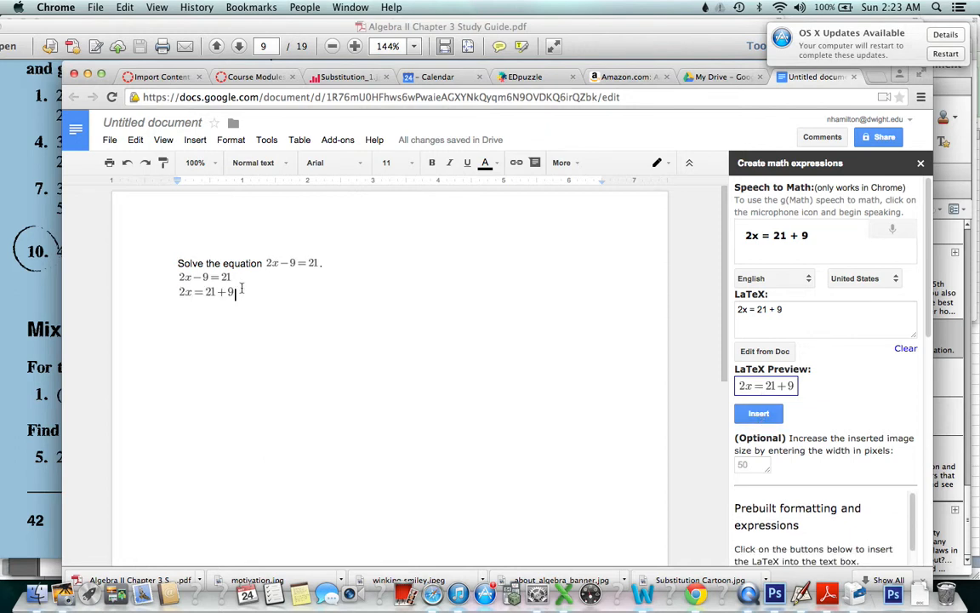
key(Return)
drag(804, 309, 712, 307)
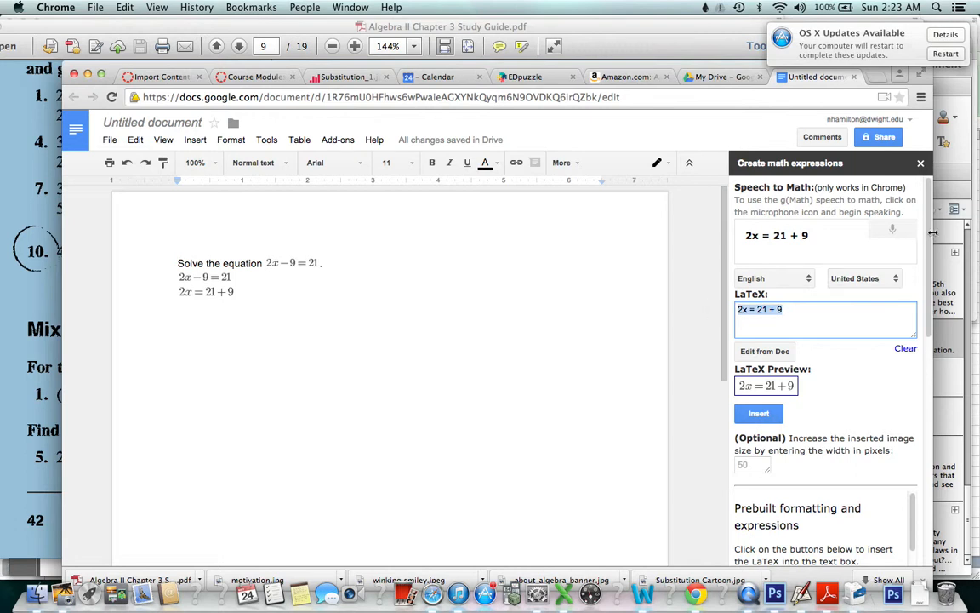
key(BackSpace)
Dictate 2x = 30, insert it under 2x = 21 + 9, and start a new line after it
click(899, 231)
click(898, 230)
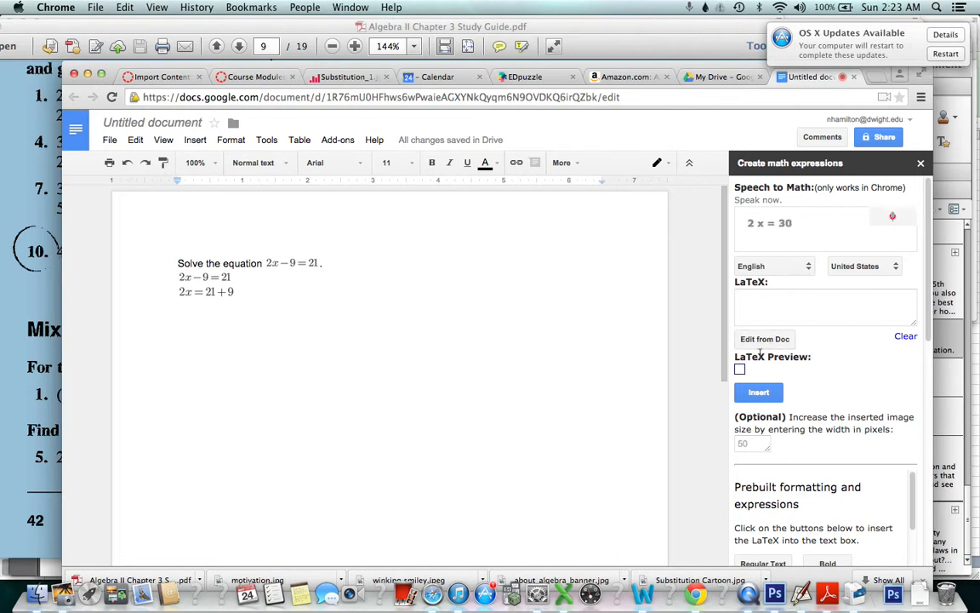
click(888, 219)
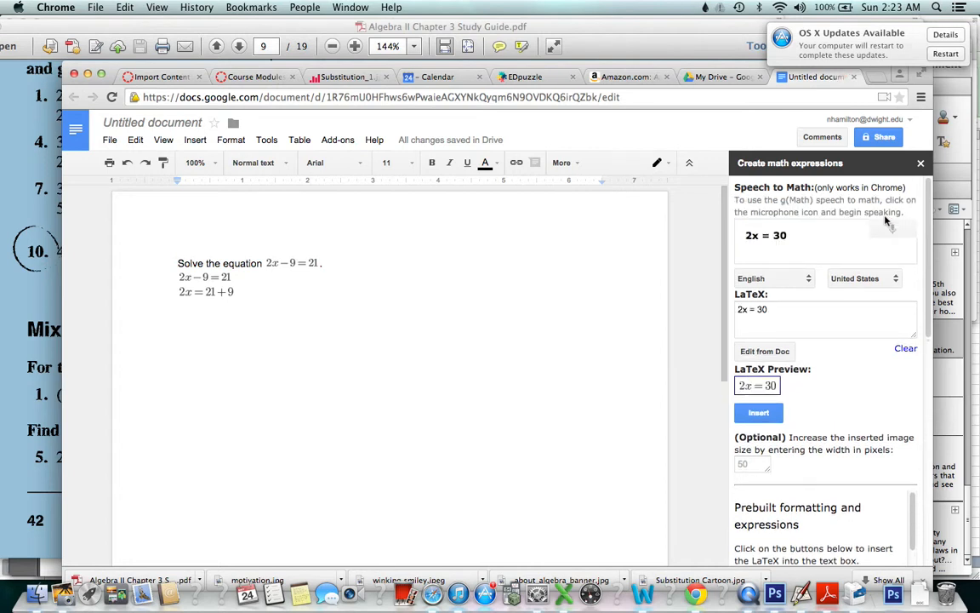
click(759, 413)
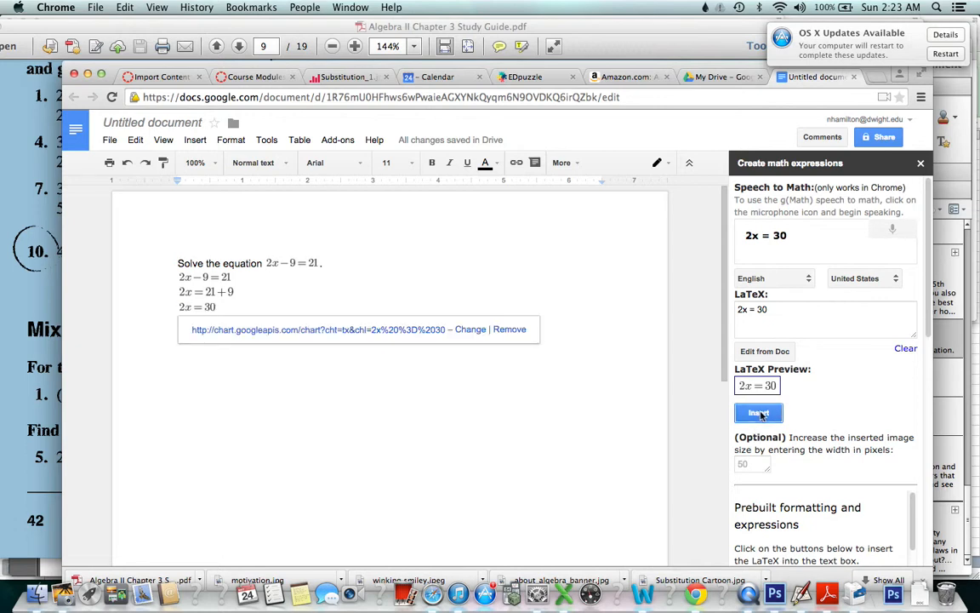
click(219, 307)
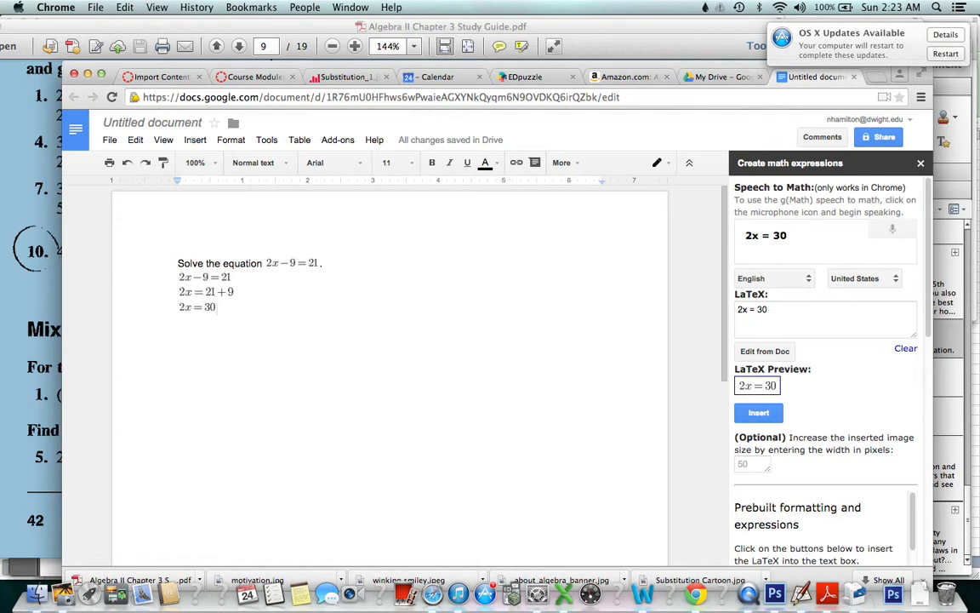
key(Return)
Replace the LaTeX with dictated x = 15 and insert it as the final answer under 2x = 30
click(813, 309)
key(super+a)
key(BackSpace)
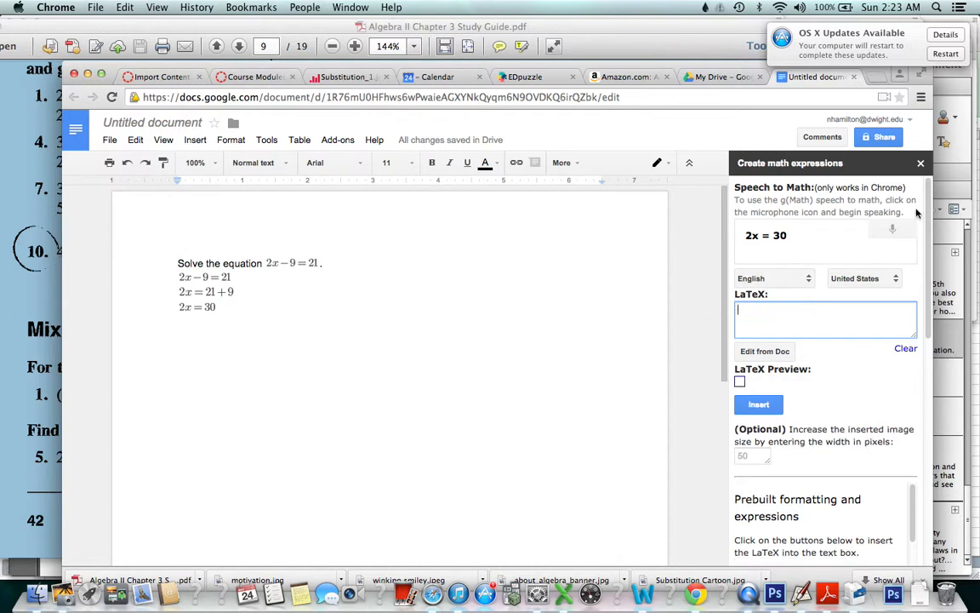
click(901, 228)
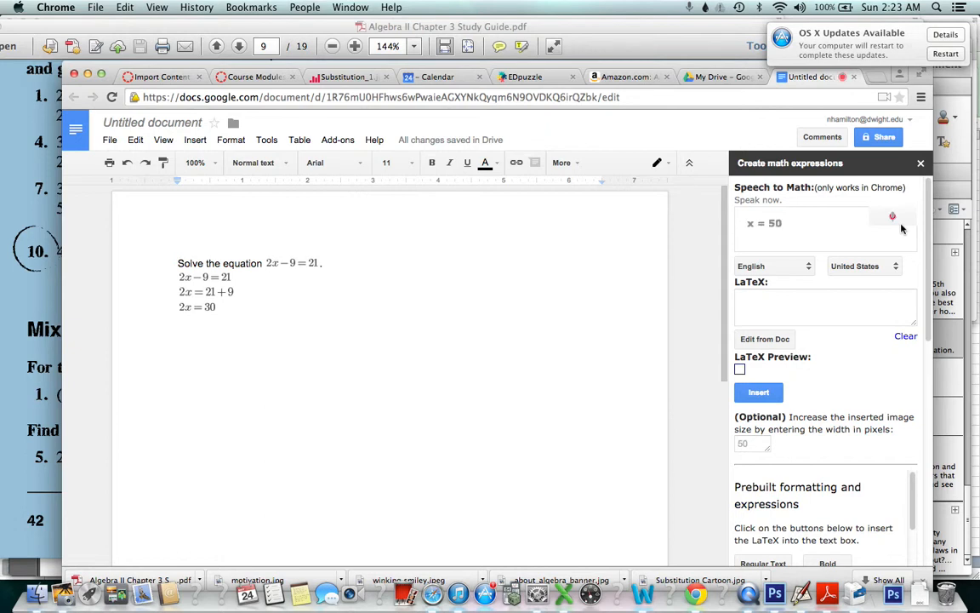
click(760, 392)
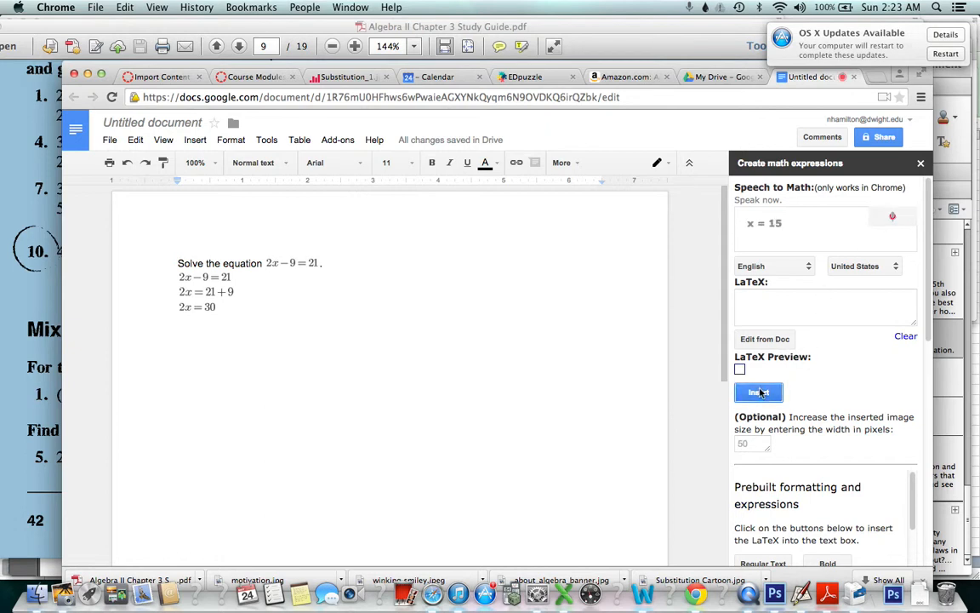
click(892, 217)
click(753, 415)
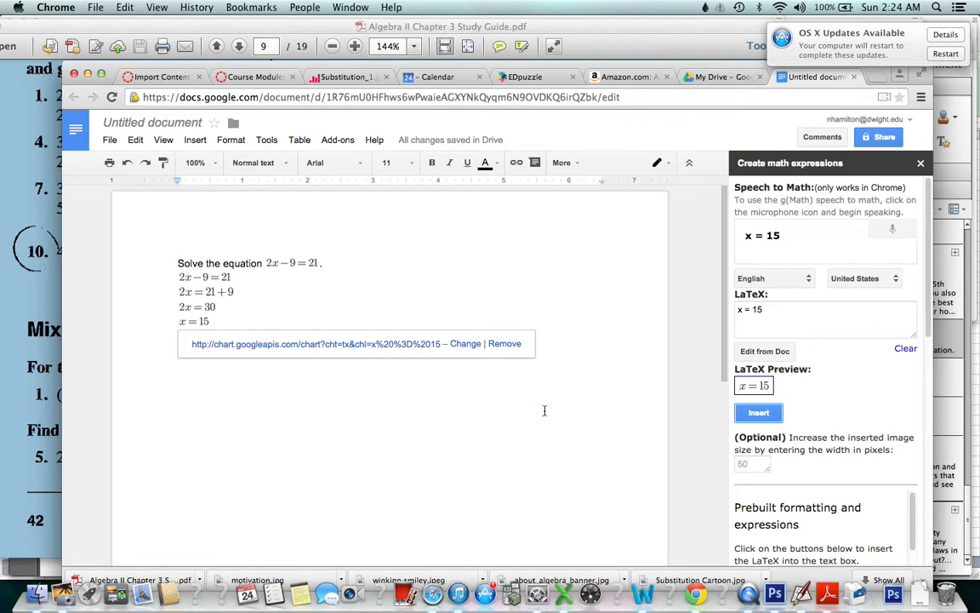
click(335, 428)
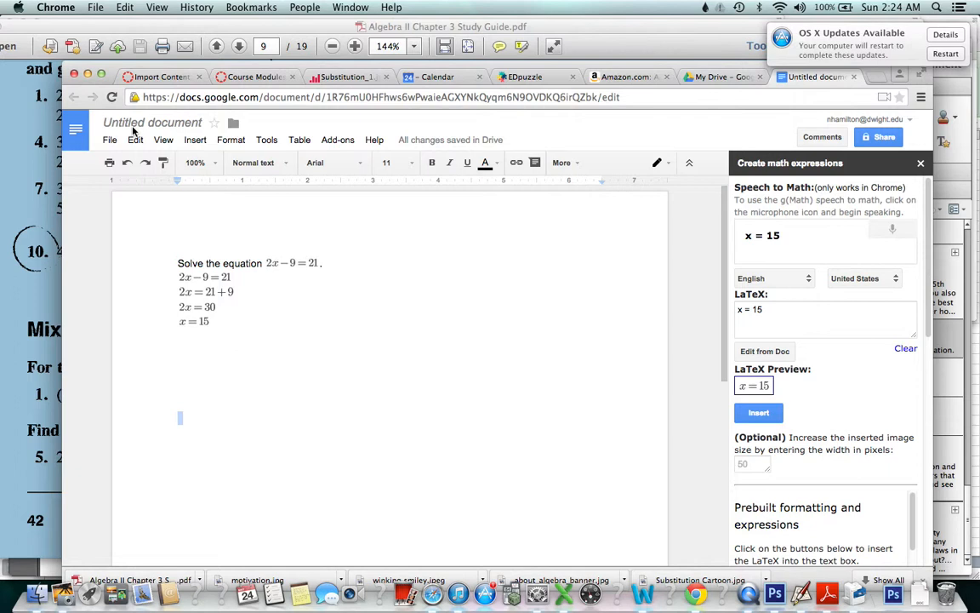
Save the title 'Solve the equation' and turn on link sharing, copying the link
click(874, 140)
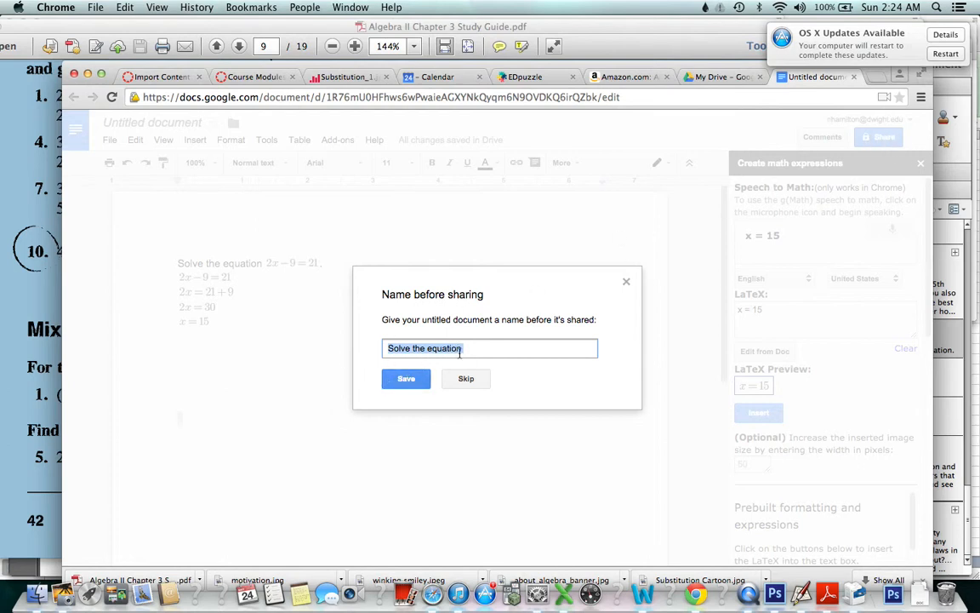
click(405, 378)
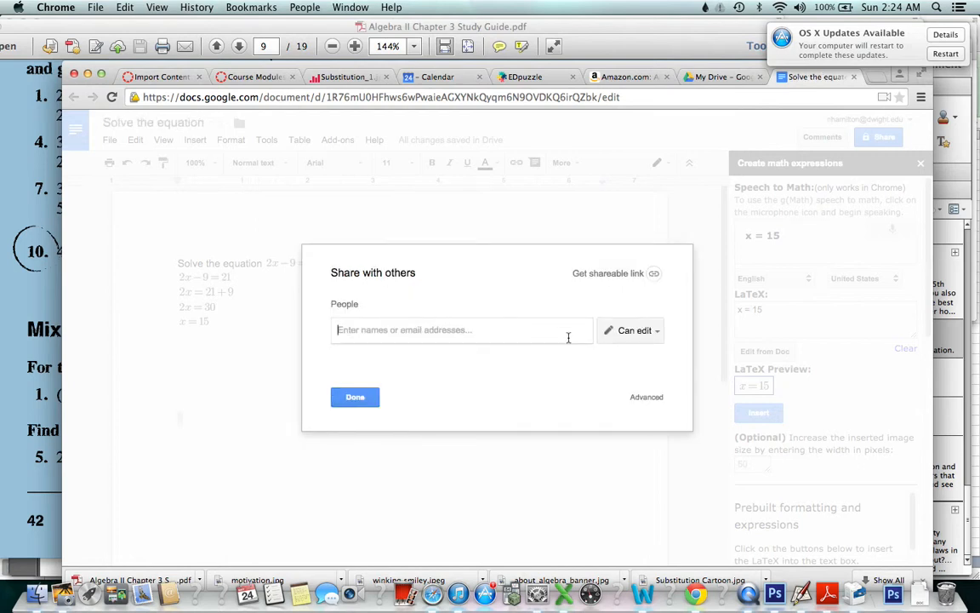
click(654, 275)
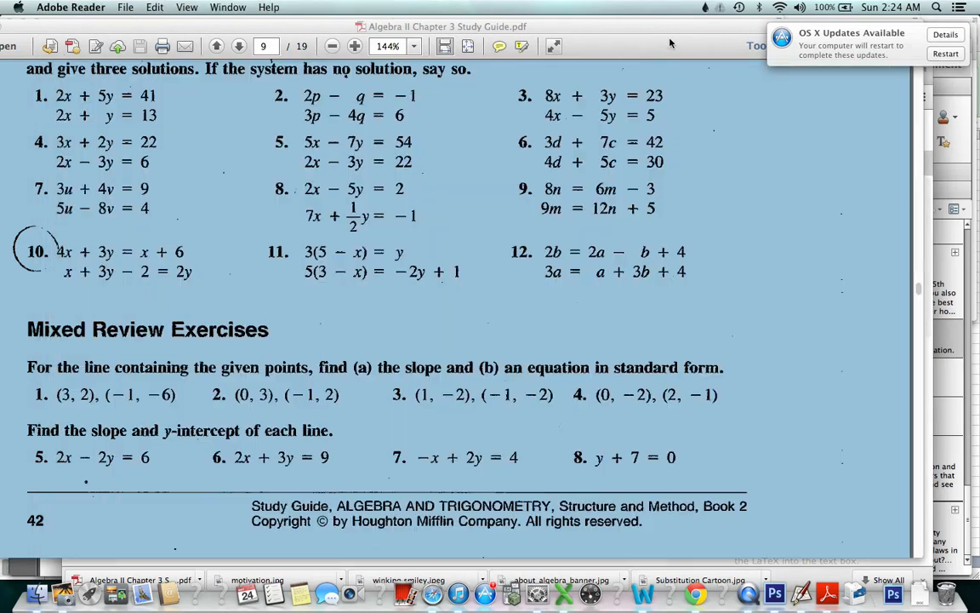
click(602, 33)
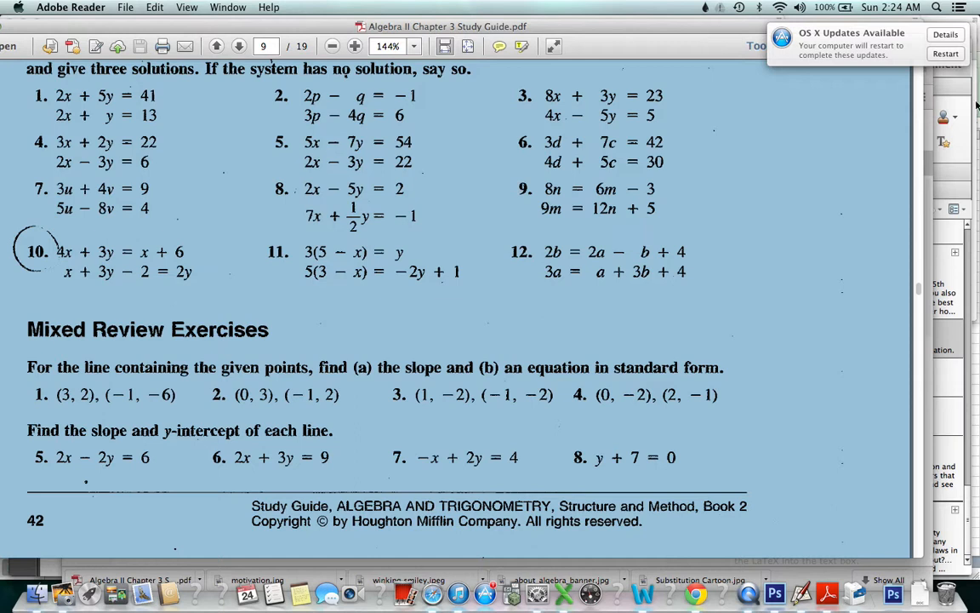
Load the copied 'Solve the equation' share link in a new Chrome tab
key(super+Tab)
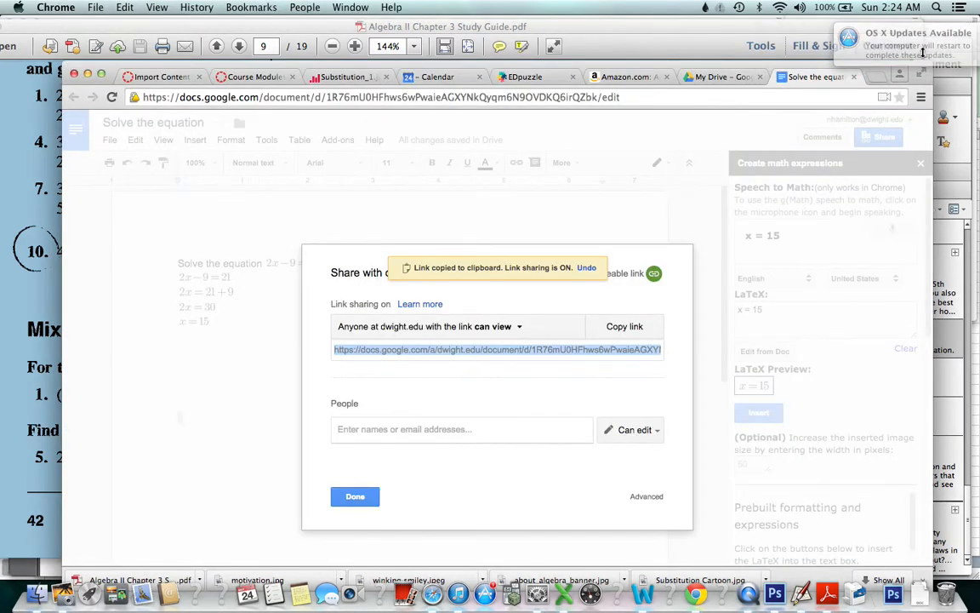
key(super+t)
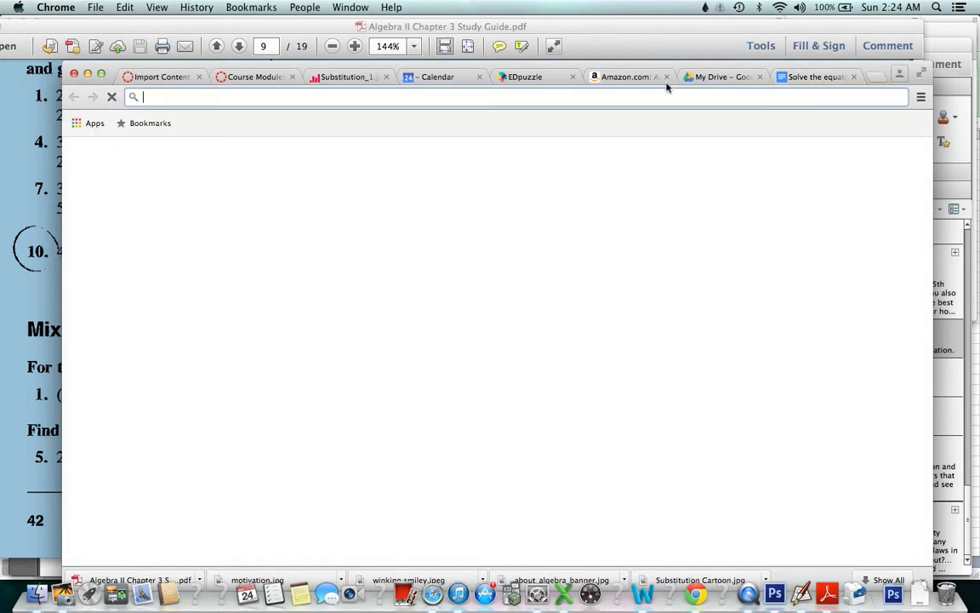
key(super+v)
key(Return)
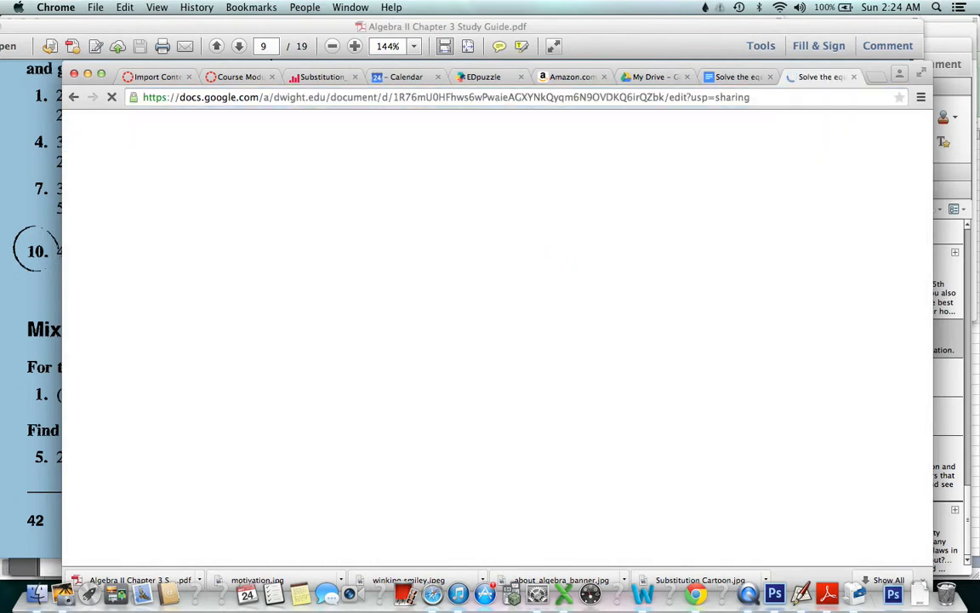